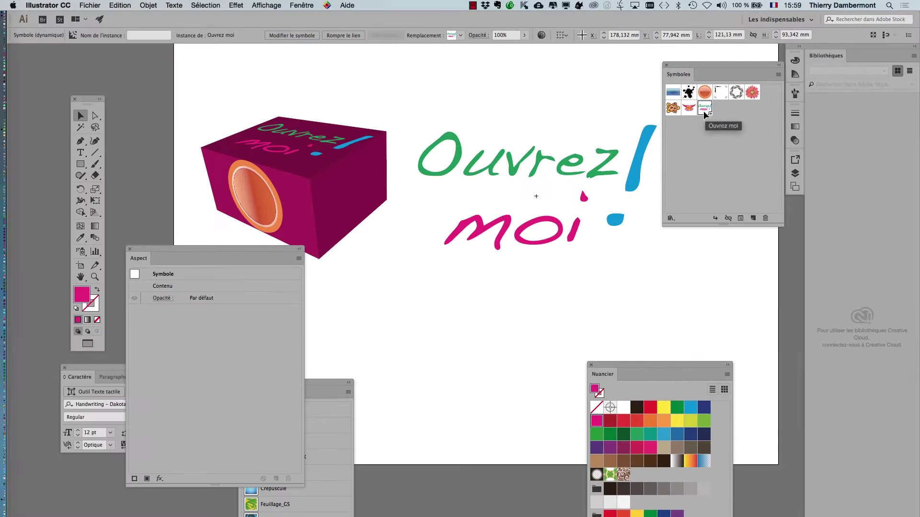
- Reposition the Ouvrez moi symbol instance beside the 3D box, near the upper edge of the artboard
{"action": "left_click_drag", "start_coordinate": [704, 113], "coordinate": [467, 174]}
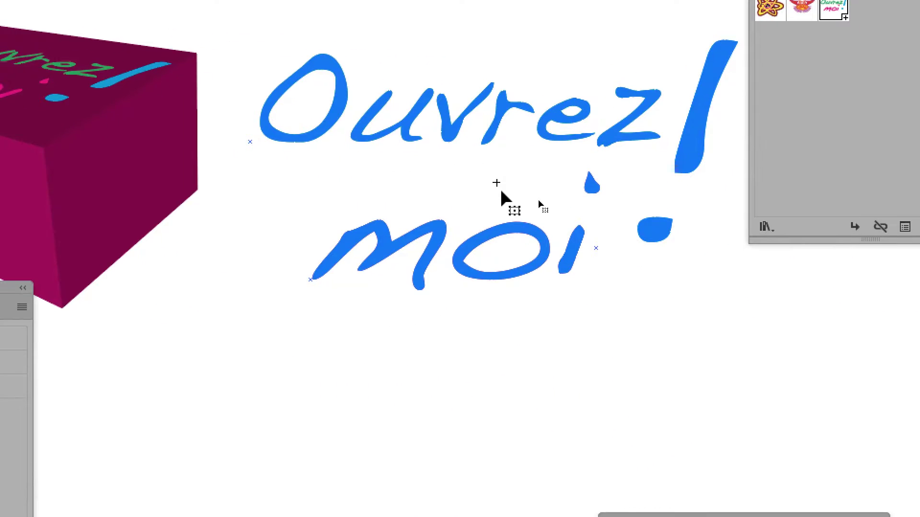
{"action": "left_click_drag", "start_coordinate": [599, 209], "coordinate": [547, 388]}
{"action": "left_click_drag", "start_coordinate": [483, 258], "coordinate": [480, 257]}
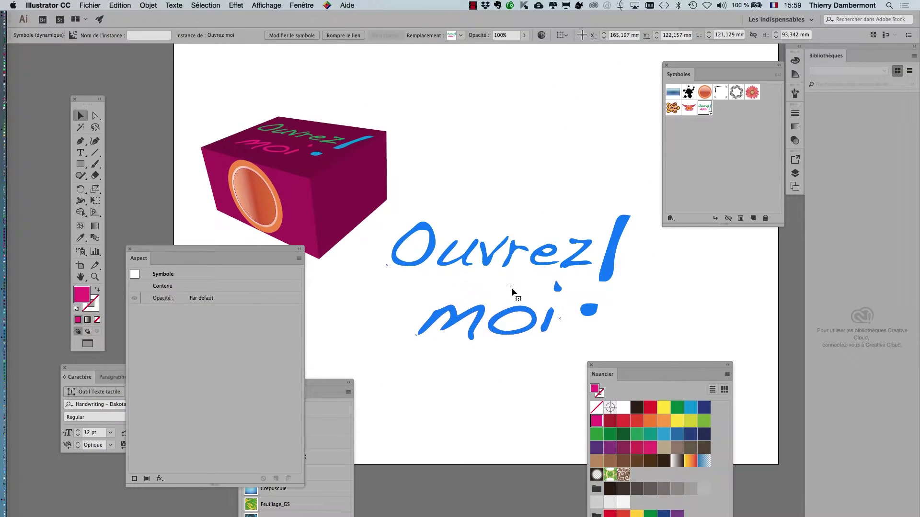
{"action": "left_click_drag", "start_coordinate": [511, 288], "coordinate": [525, 203]}
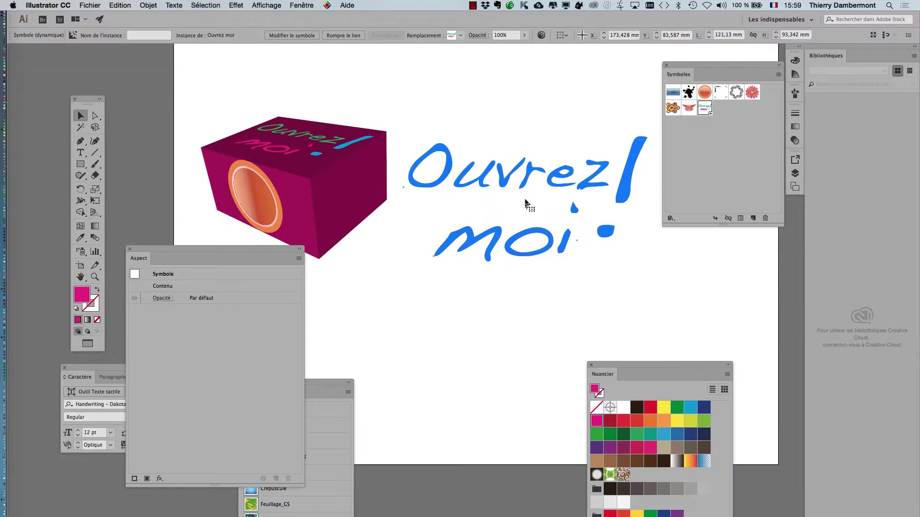
{"action": "right_click", "coordinate": [524, 202]}
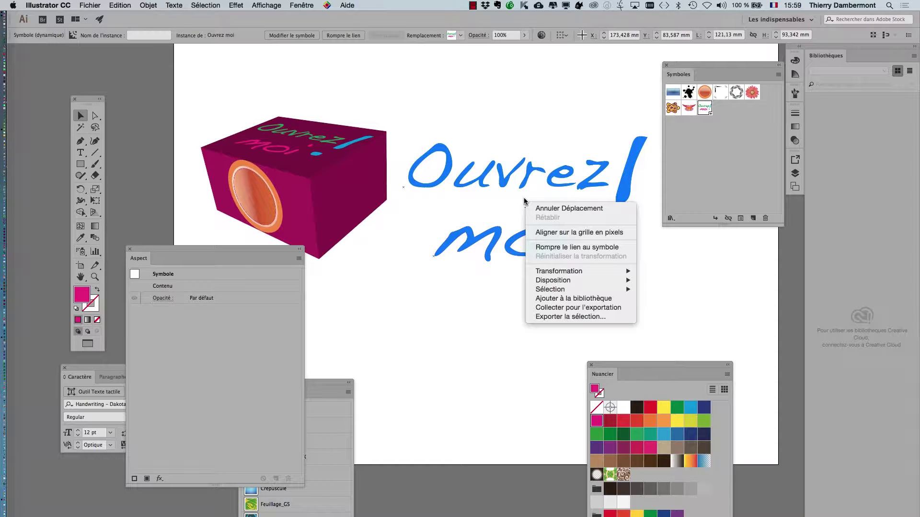
{"action": "left_click", "coordinate": [533, 184]}
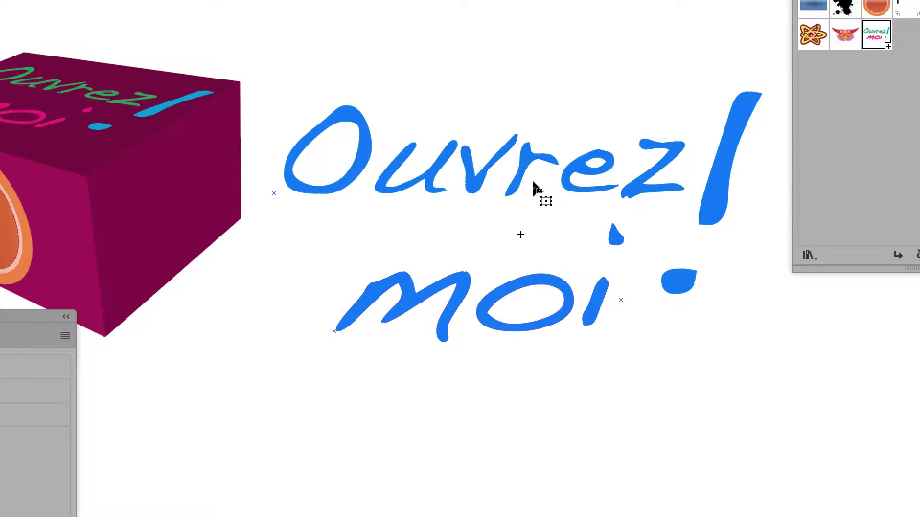
{"action": "left_click_drag", "start_coordinate": [531, 178], "coordinate": [533, 74]}
{"action": "left_click_drag", "start_coordinate": [533, 144], "coordinate": [527, 146]}
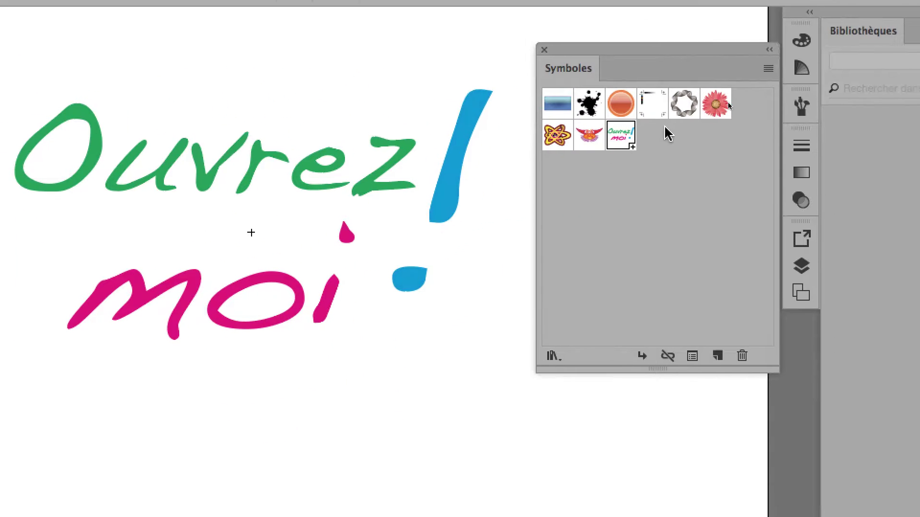
- Place a Gerbera symbol instance on the artboard, enlarge it to about 77.5 × 77 mm and move it over the Ouvrez moi lettering
{"action": "left_click_drag", "start_coordinate": [684, 123], "coordinate": [513, 213]}
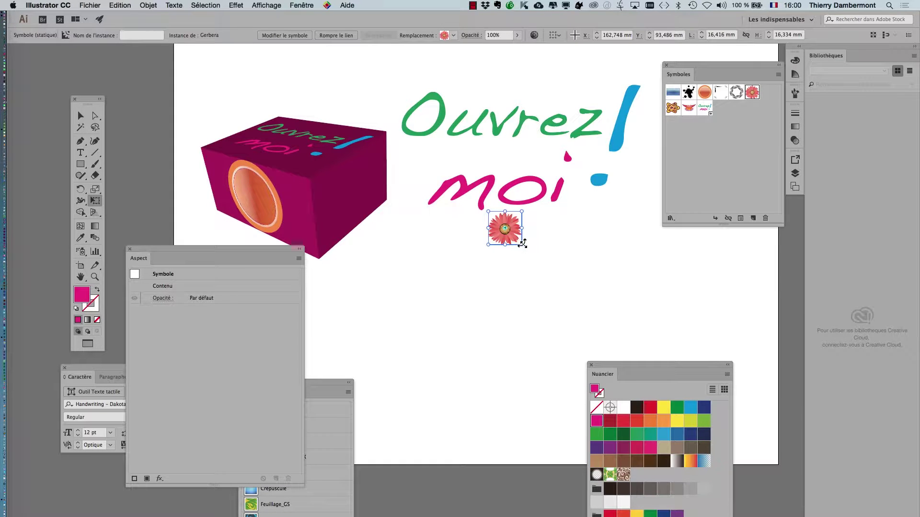
{"action": "left_click_drag", "start_coordinate": [522, 244], "coordinate": [587, 292]}
{"action": "left_click_drag", "start_coordinate": [525, 266], "coordinate": [530, 207]}
- Show the layers, expand Calque 1 and stack the Gerbera instance directly beneath the Ouvrez moi lettering
{"action": "left_click", "coordinate": [302, 5]}
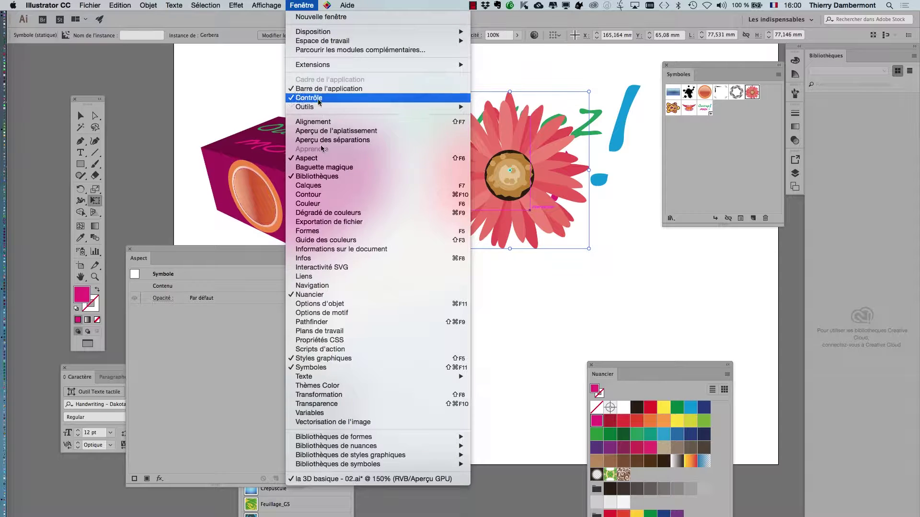
{"action": "left_click", "coordinate": [332, 189]}
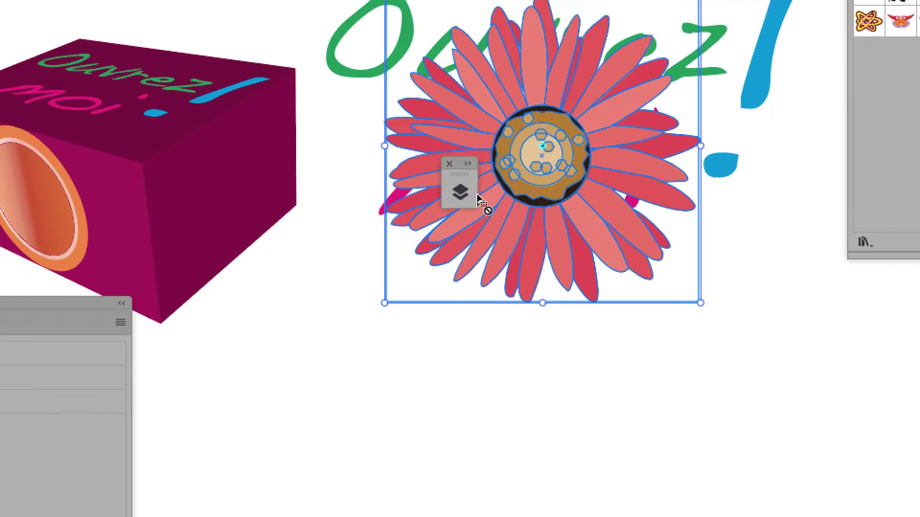
{"action": "left_click", "coordinate": [474, 182]}
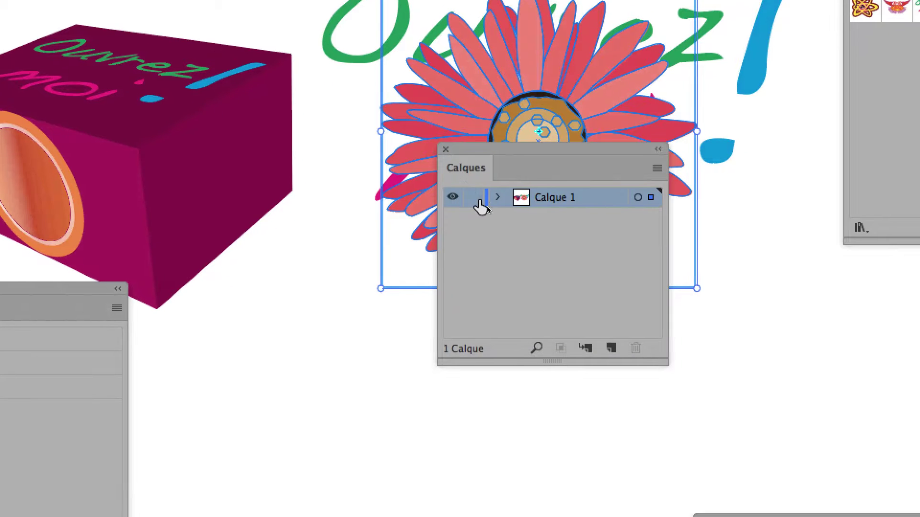
{"action": "left_click", "coordinate": [483, 201]}
{"action": "mouse_move", "coordinate": [551, 202]}
{"action": "left_mouse_down"}
{"action": "mouse_move", "coordinate": [561, 230]}
{"action": "mouse_move", "coordinate": [552, 233]}
{"action": "left_mouse_up"}
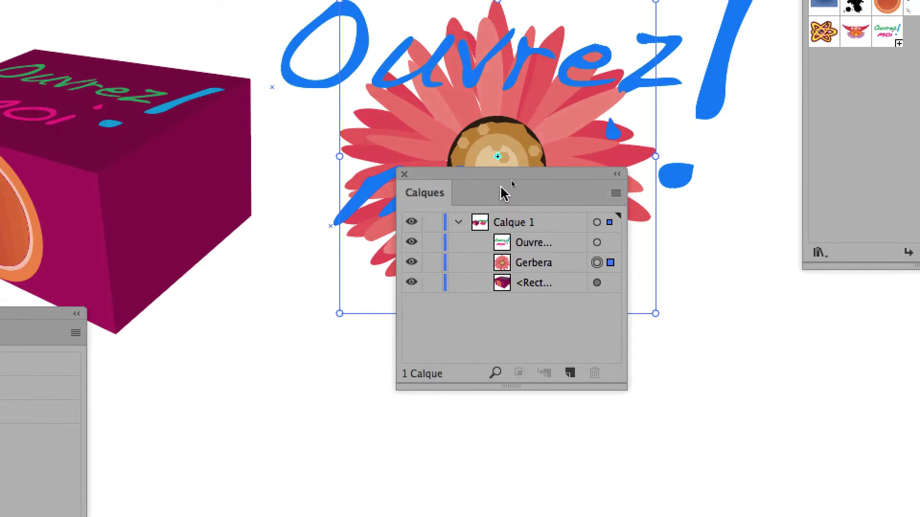
{"action": "left_click_drag", "start_coordinate": [478, 120], "coordinate": [748, 256]}
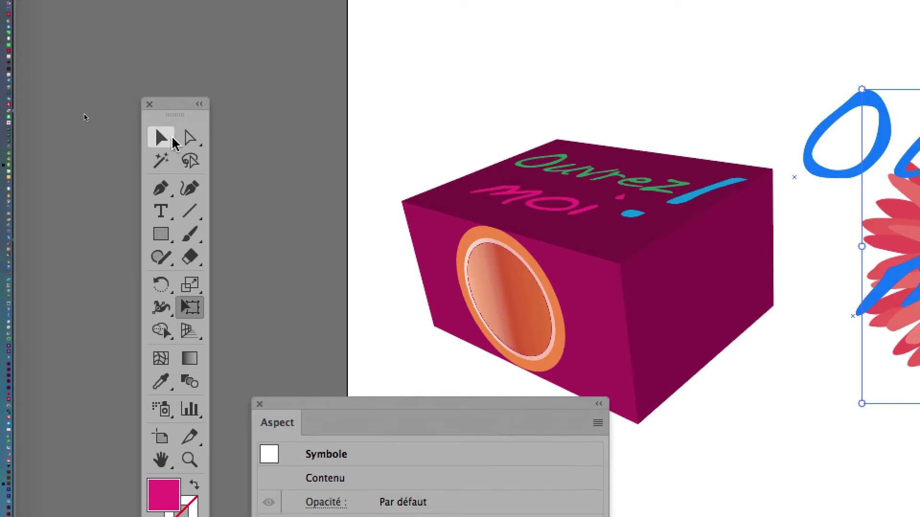
- Reposition the Ouvrez moi lettering over the flower at about X 171 mm, Y 68 mm
{"action": "left_click", "coordinate": [172, 139]}
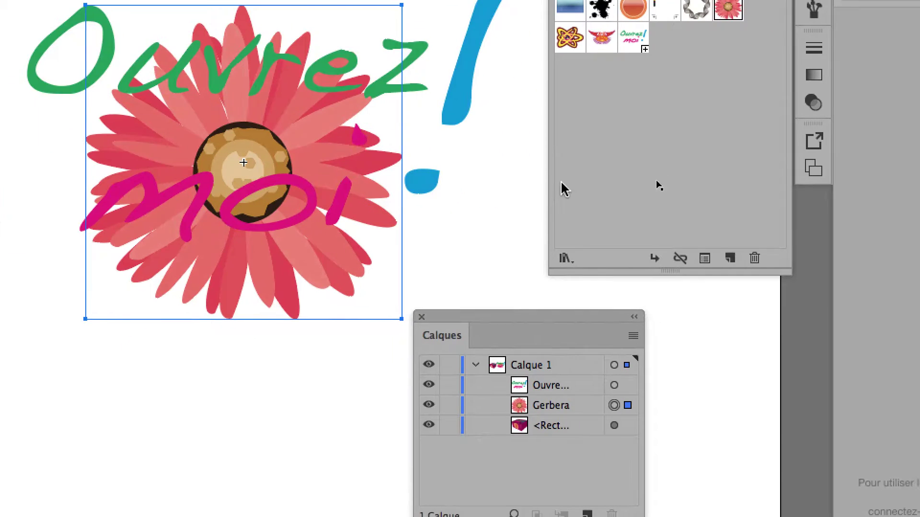
{"action": "left_click", "coordinate": [467, 183]}
{"action": "key", "text": "super+h"}
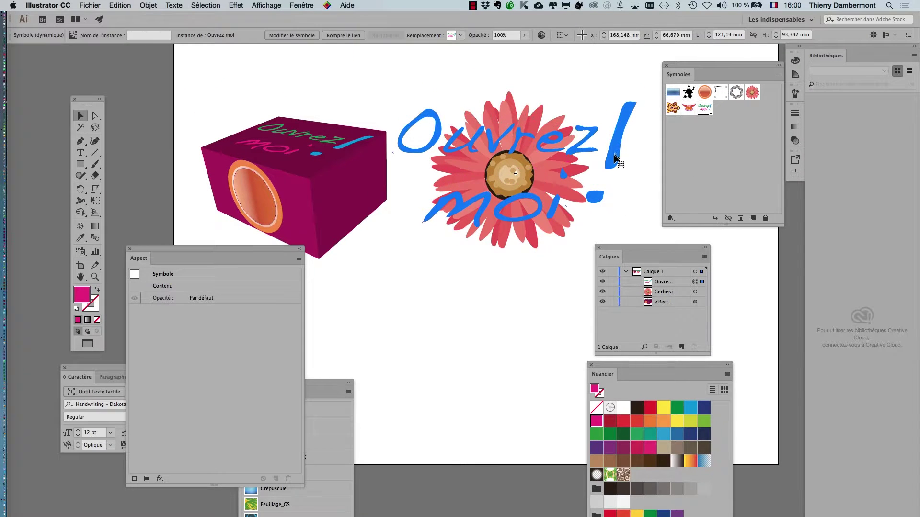
{"action": "left_click", "coordinate": [630, 203]}
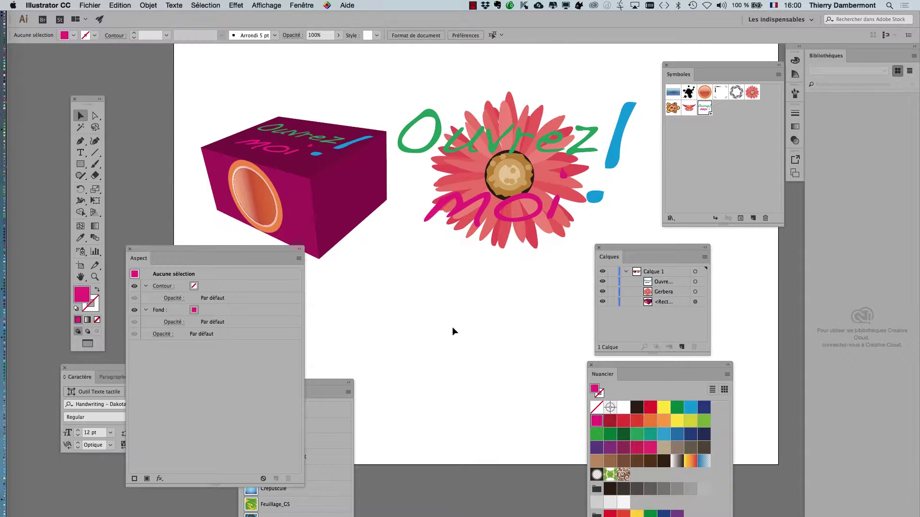
{"action": "left_click", "coordinate": [518, 222]}
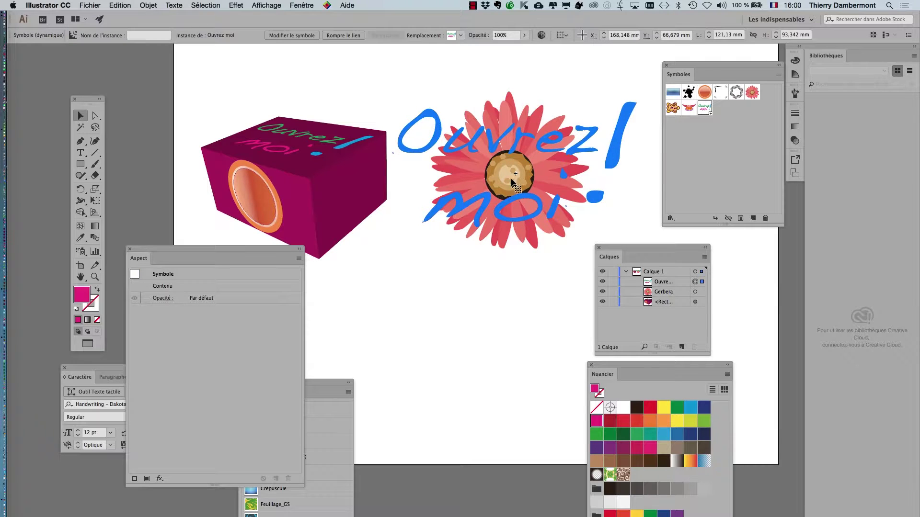
{"action": "left_click", "coordinate": [475, 357]}
{"action": "left_click", "coordinate": [513, 152]}
{"action": "left_click", "coordinate": [493, 330]}
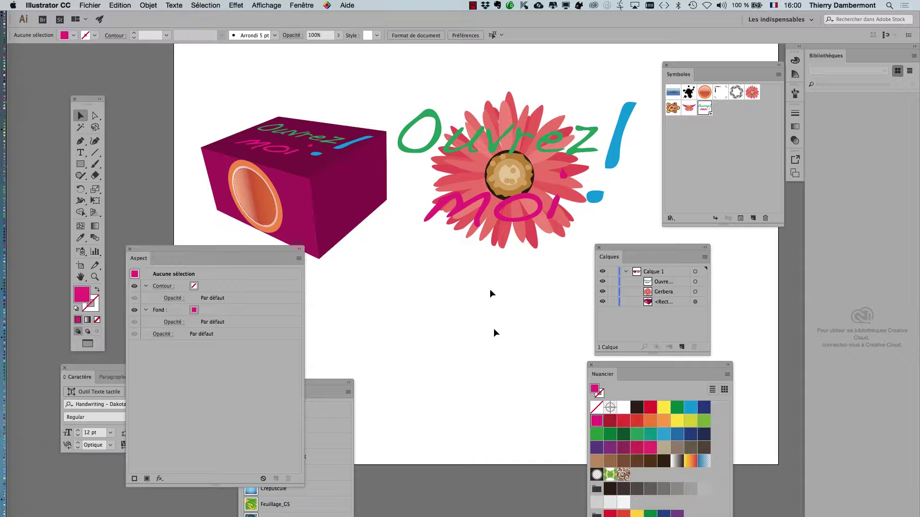
{"action": "left_click_drag", "start_coordinate": [499, 241], "coordinate": [498, 263]}
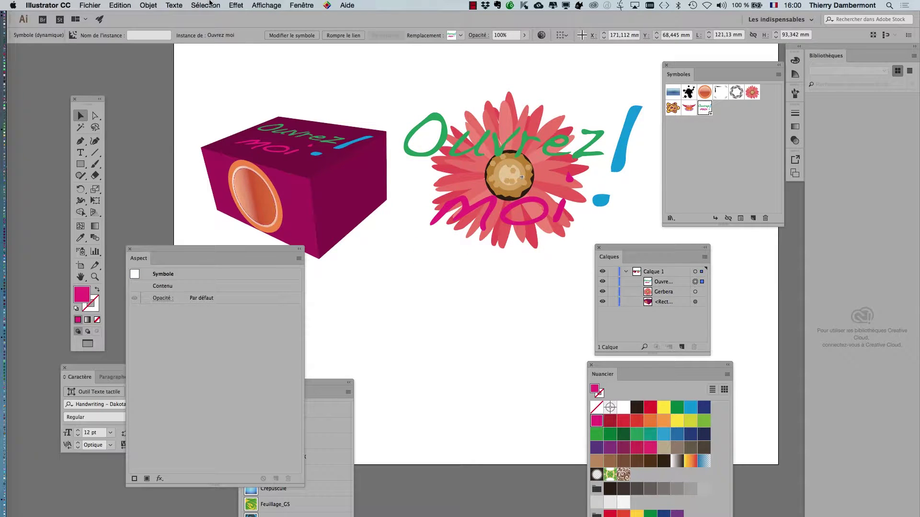
- Apply a previewed drop shadow to the lettering: Produit mode, 75% opacity, 2.47 mm X and Y offsets, 1.76 mm blur, black
{"action": "left_click", "coordinate": [236, 5]}
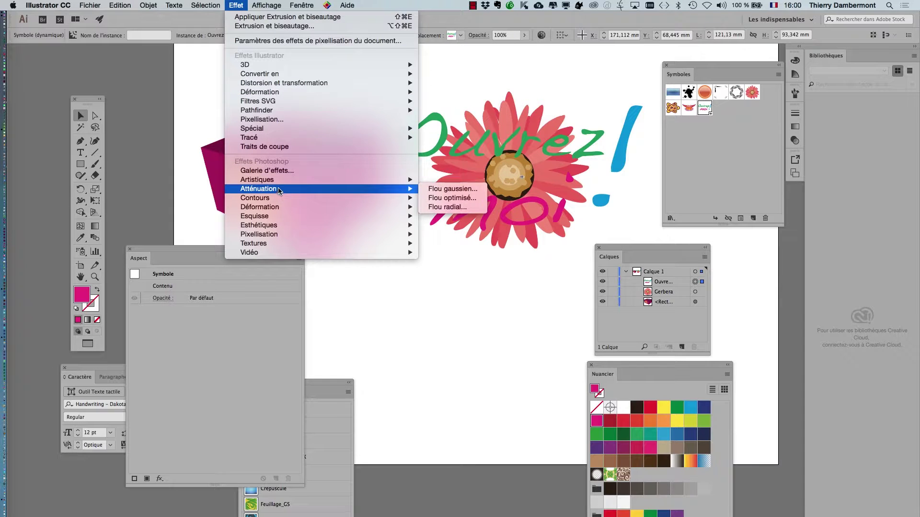
{"action": "mouse_move", "coordinate": [290, 129]}
{"action": "left_click", "coordinate": [470, 175]}
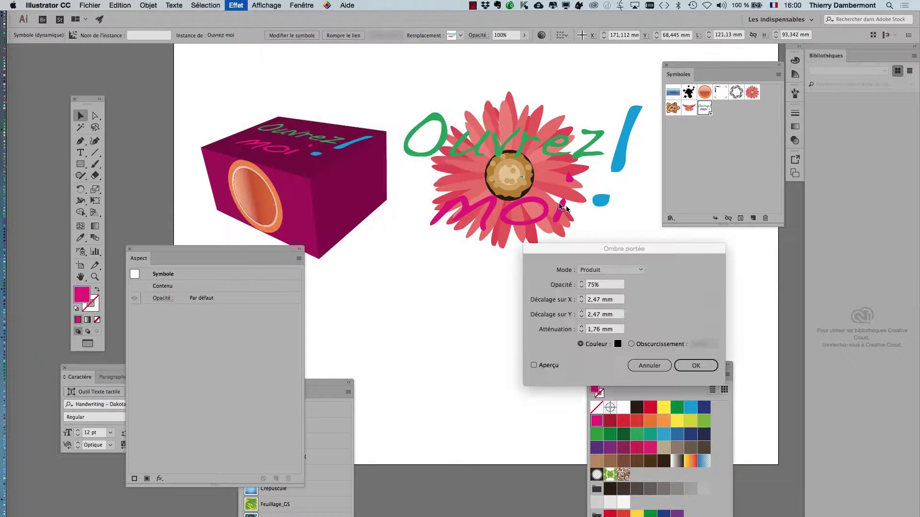
{"action": "left_click", "coordinate": [534, 365]}
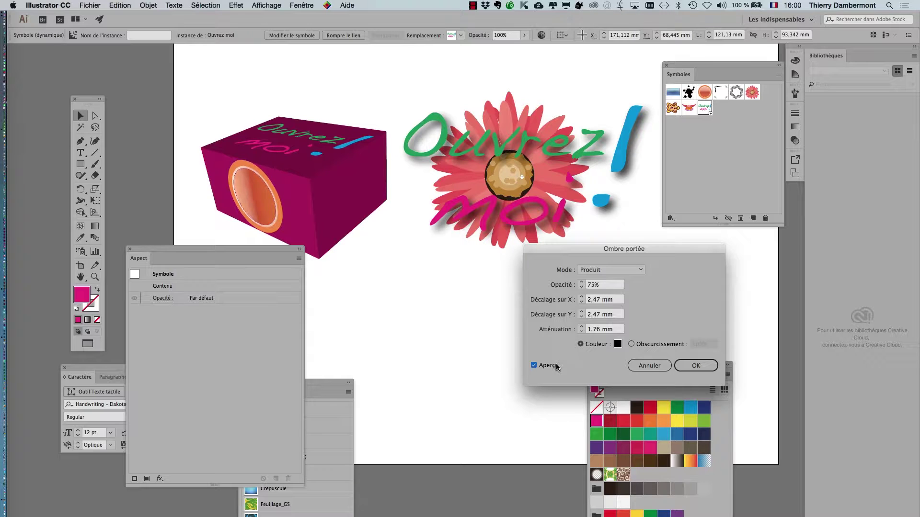
{"action": "left_click", "coordinate": [693, 366]}
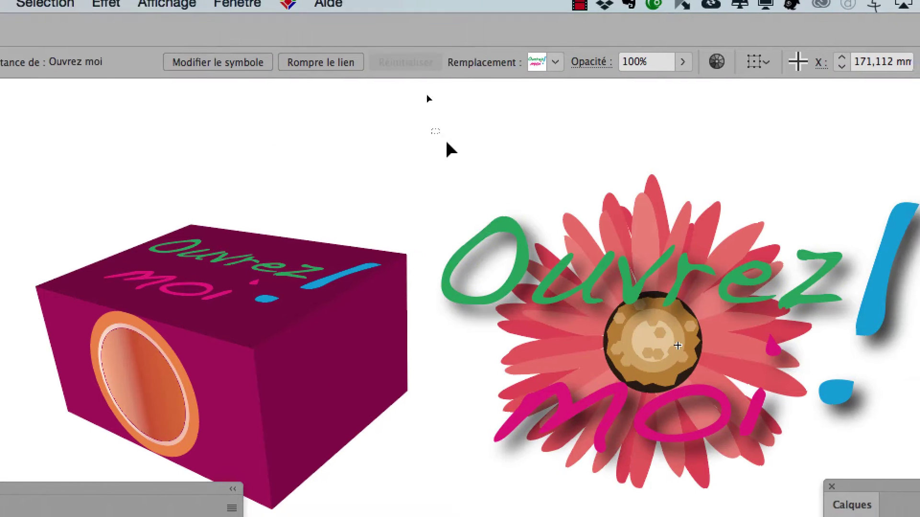
- Create a dynamic symbol named "ouvrez-moi et Gerbera" from the lettering and flower together, with export type Séquence vidéo
{"action": "left_click_drag", "start_coordinate": [446, 142], "coordinate": [724, 468]}
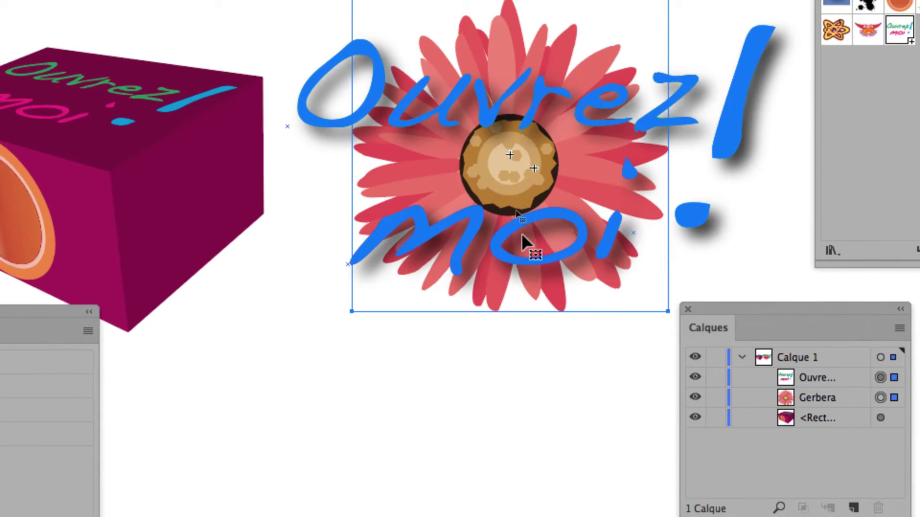
{"action": "left_click_drag", "start_coordinate": [521, 239], "coordinate": [917, 101]}
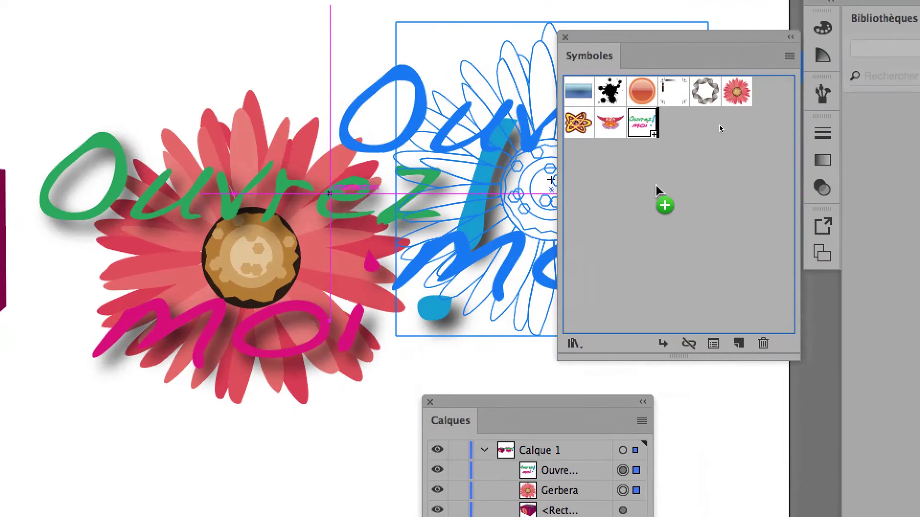
{"action": "left_click_drag", "start_coordinate": [657, 191], "coordinate": [658, 192]}
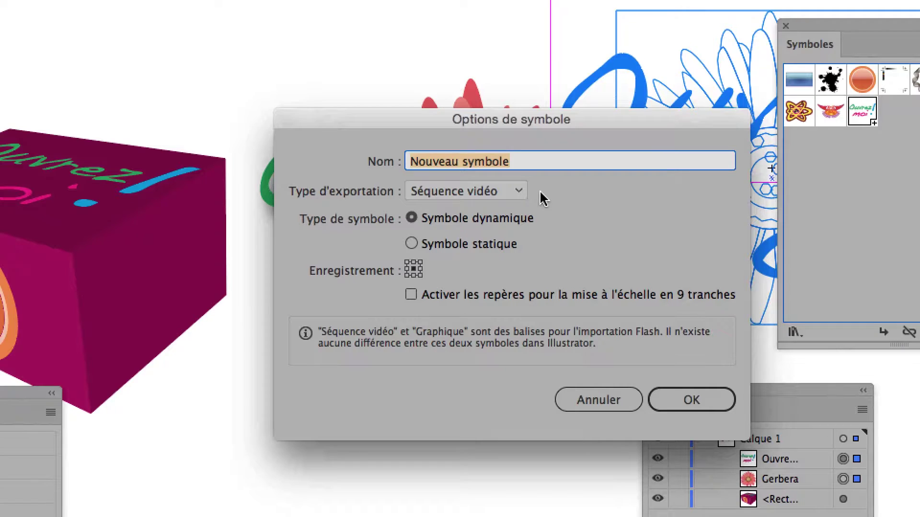
{"action": "type", "text": "ouvrez-moi et Gerbera"}
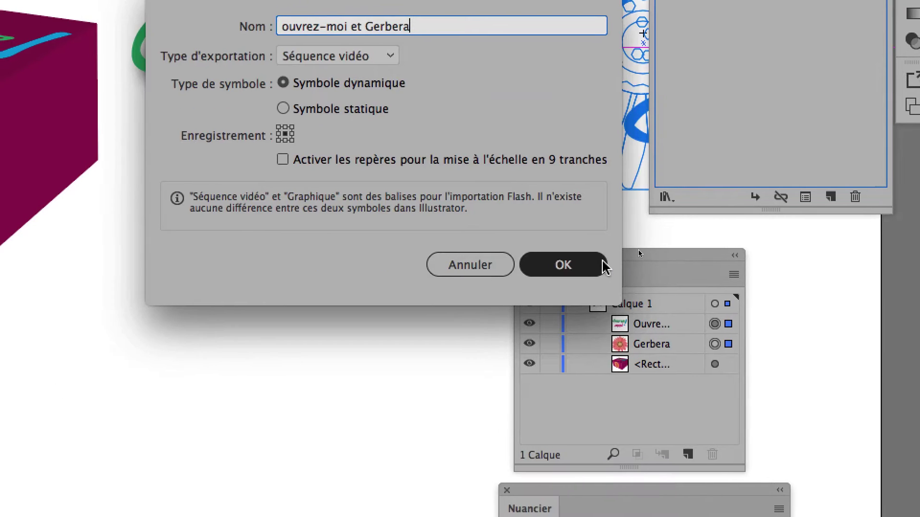
{"action": "left_click", "coordinate": [728, 414]}
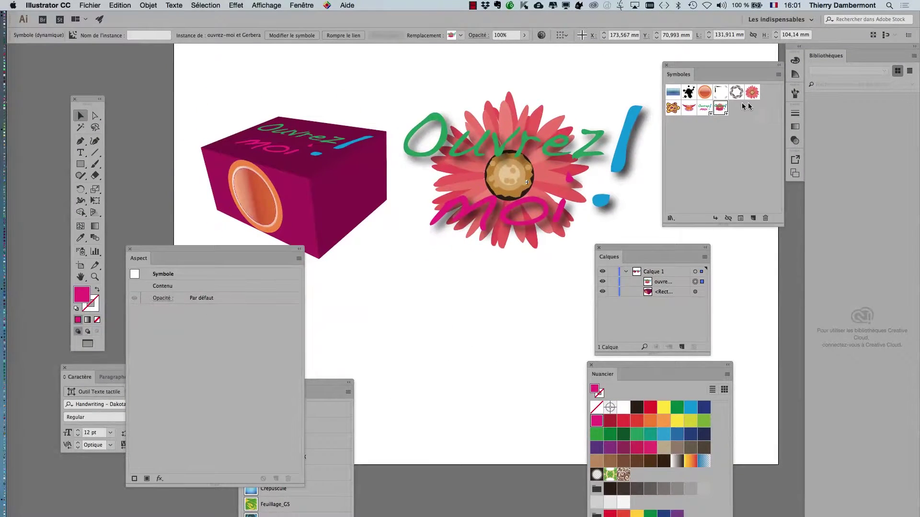
- Open the artwork mapping settings of the box's 3D extrusion effect with the preview enabled
{"action": "left_click", "coordinate": [305, 183]}
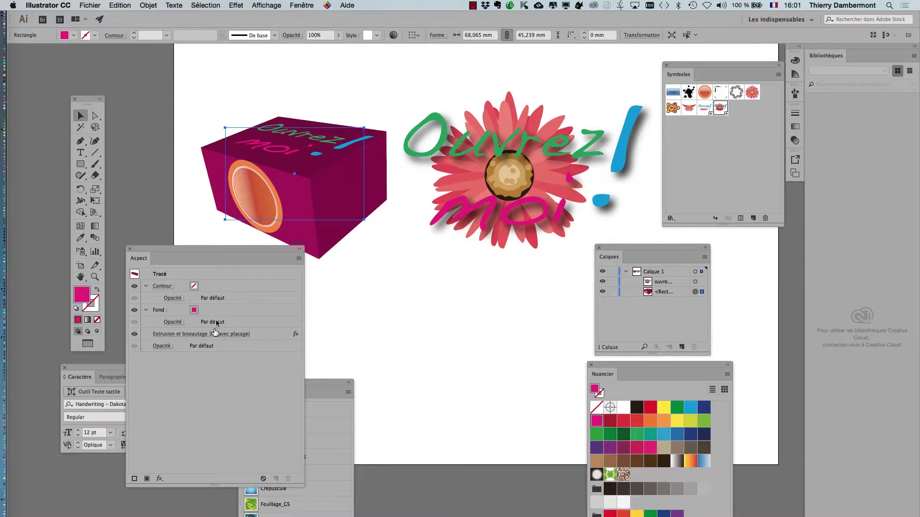
{"action": "left_click", "coordinate": [214, 335]}
{"action": "left_click", "coordinate": [503, 389]}
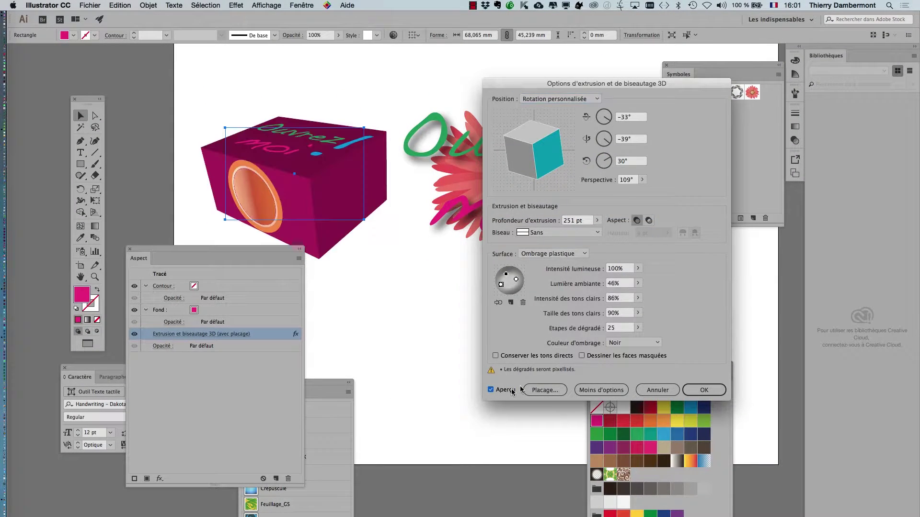
{"action": "left_click", "coordinate": [544, 390]}
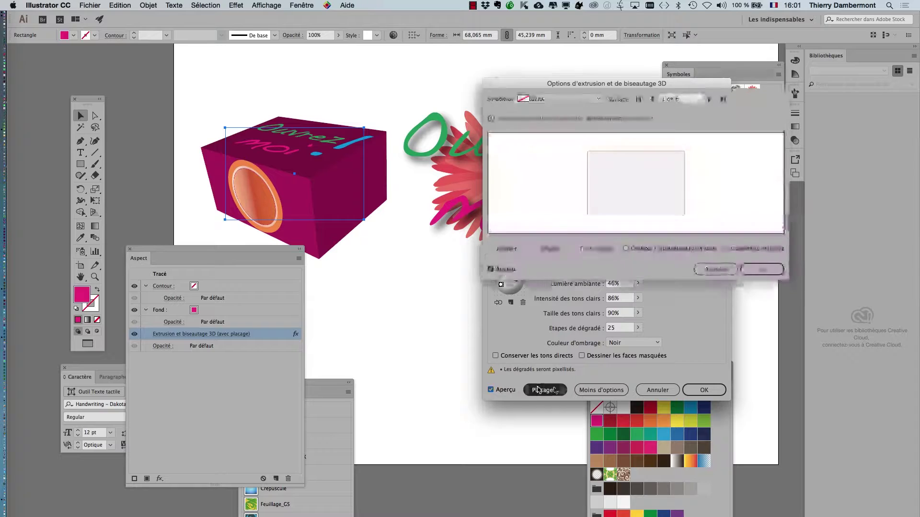
- Clear the existing Ouvrez moi artwork from the box's top face, surface 6 of 6
{"action": "left_click", "coordinate": [709, 99]}
{"action": "left_click", "coordinate": [710, 99]}
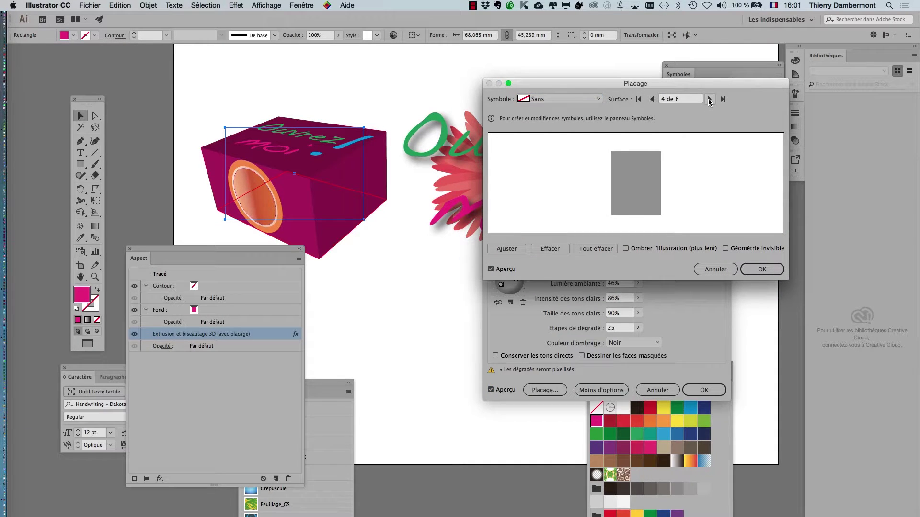
{"action": "left_click", "coordinate": [709, 99]}
{"action": "left_click", "coordinate": [710, 99]}
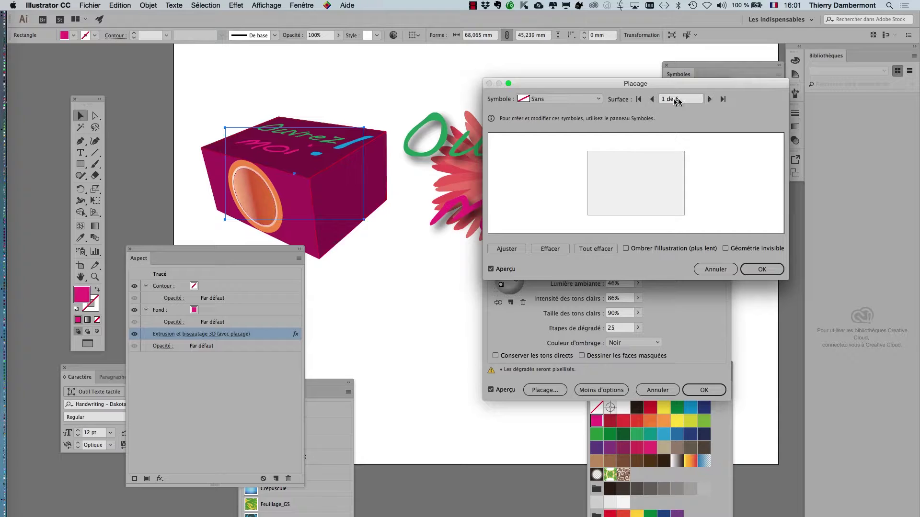
{"action": "left_click", "coordinate": [652, 99]}
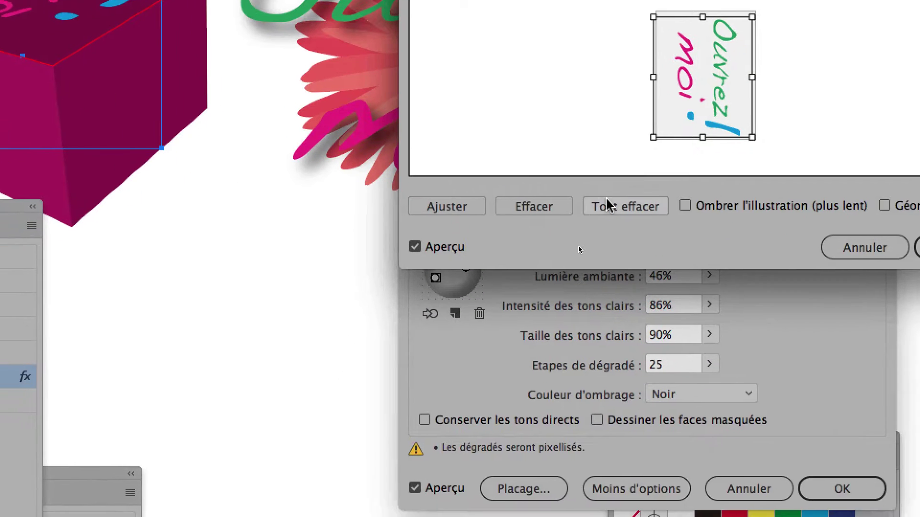
{"action": "left_click", "coordinate": [508, 322]}
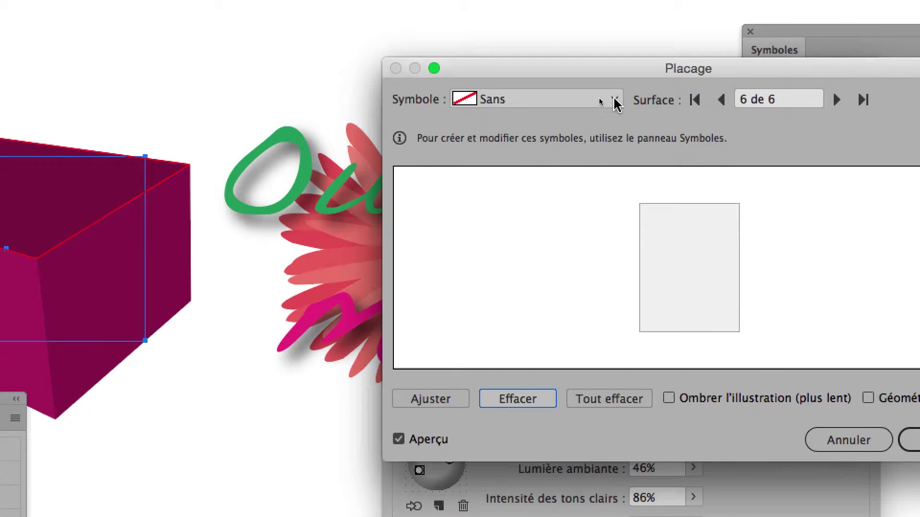
- Try to map the ouvrez-moi et Gerbera symbol onto surface 6 of 6, turned a quarter turn clockwise and scaled down to the face
{"action": "left_click", "coordinate": [617, 104]}
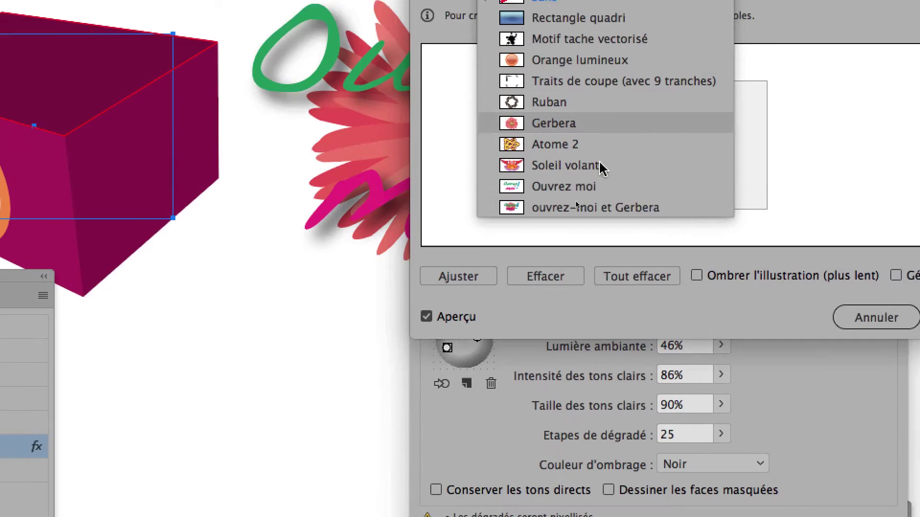
{"action": "left_click", "coordinate": [573, 332]}
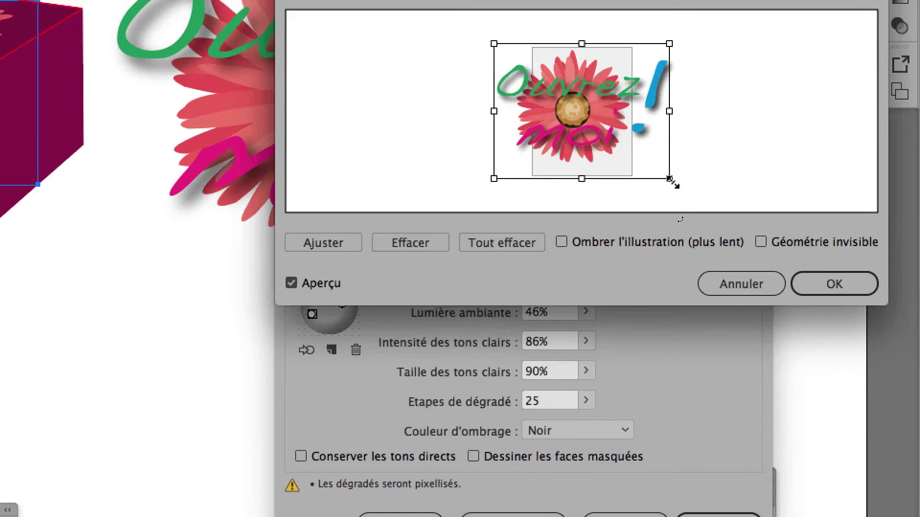
{"action": "left_click_drag", "start_coordinate": [674, 180], "coordinate": [524, 200]}
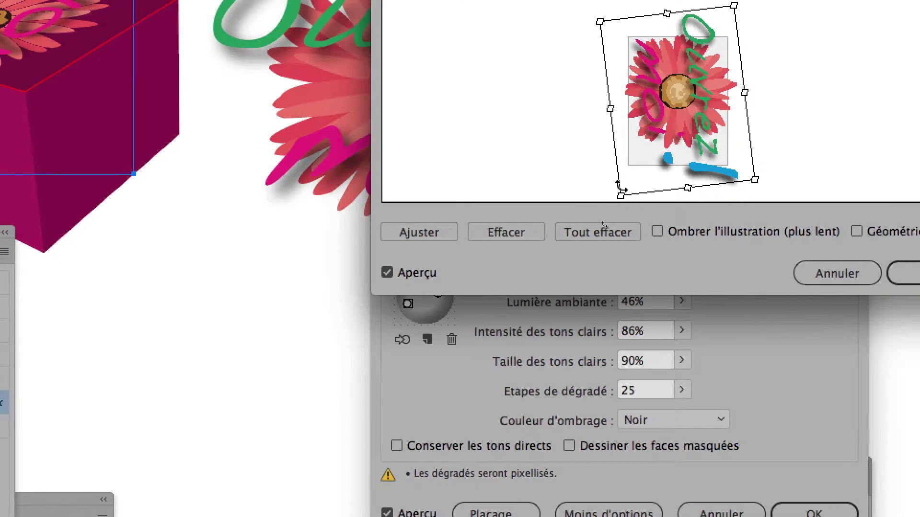
{"action": "left_click_drag", "start_coordinate": [603, 225], "coordinate": [596, 221]}
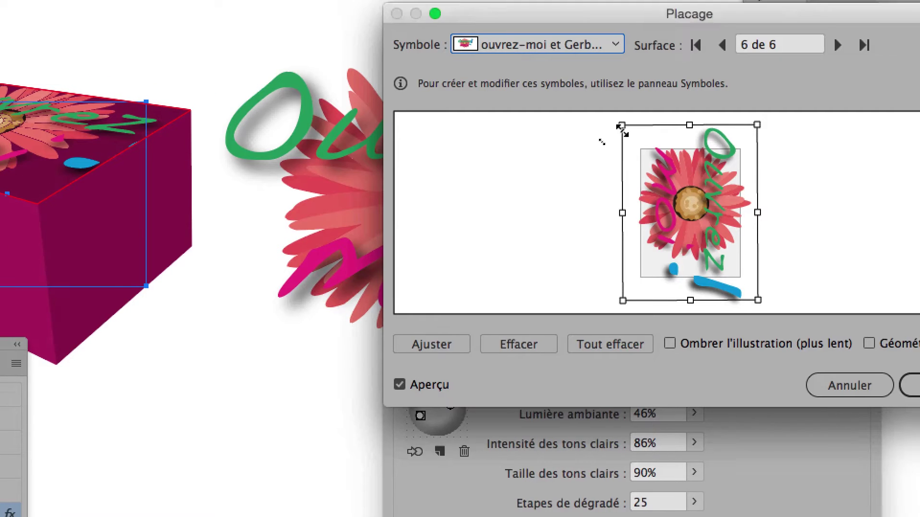
{"action": "left_click_drag", "start_coordinate": [623, 133], "coordinate": [629, 146]}
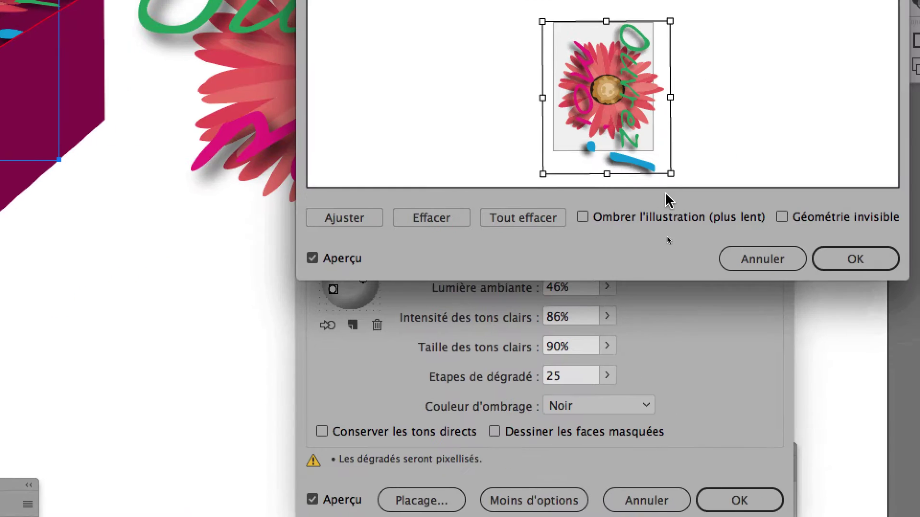
{"action": "left_click_drag", "start_coordinate": [668, 188], "coordinate": [650, 166]}
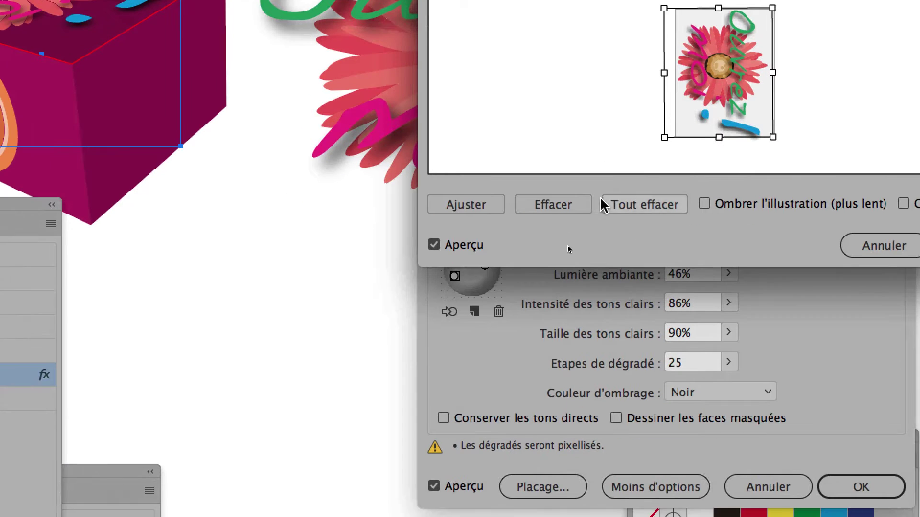
{"action": "left_click", "coordinate": [453, 245]}
- Map the ouvrez-moi et Gerbera symbol onto surface 6 of 6, rotated about 90° clockwise and scaled down within the face, and apply the 3D effect
{"action": "left_click", "coordinate": [627, 48]}
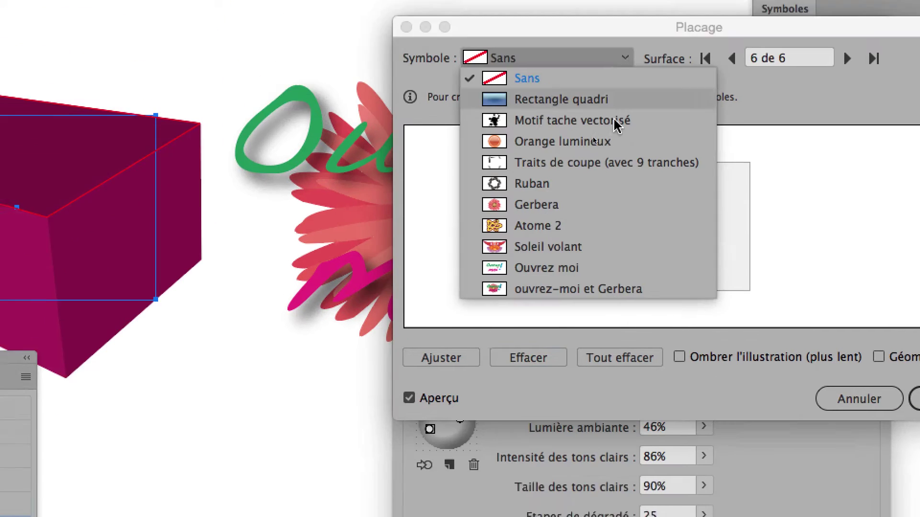
{"action": "left_click", "coordinate": [606, 269]}
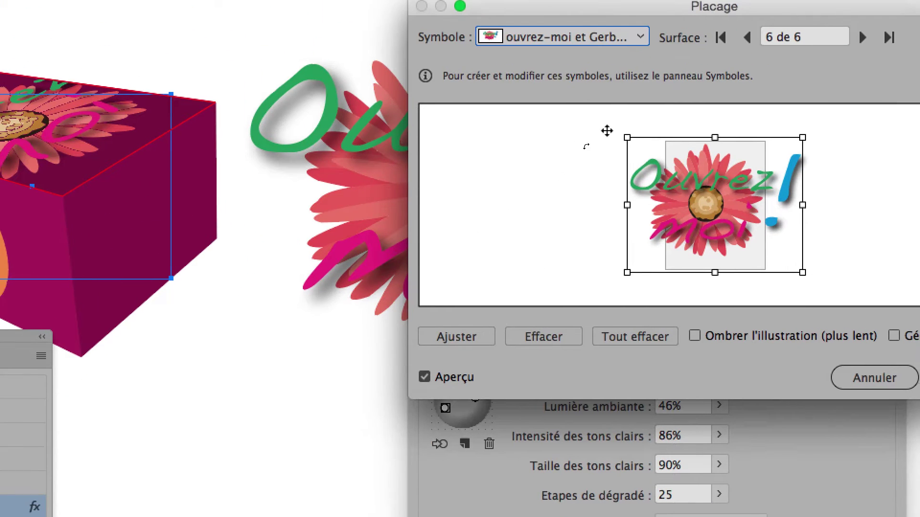
{"action": "left_click_drag", "start_coordinate": [597, 141], "coordinate": [751, 109]}
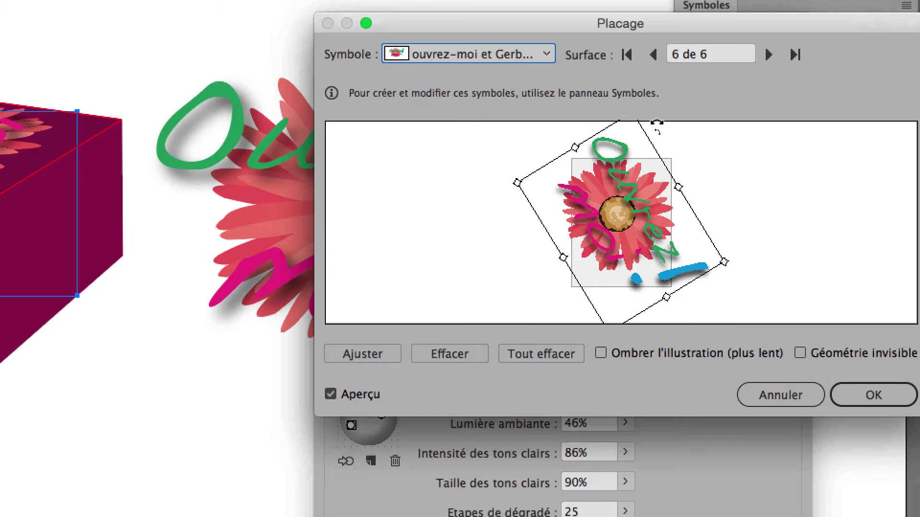
{"action": "left_click_drag", "start_coordinate": [656, 126], "coordinate": [641, 173]}
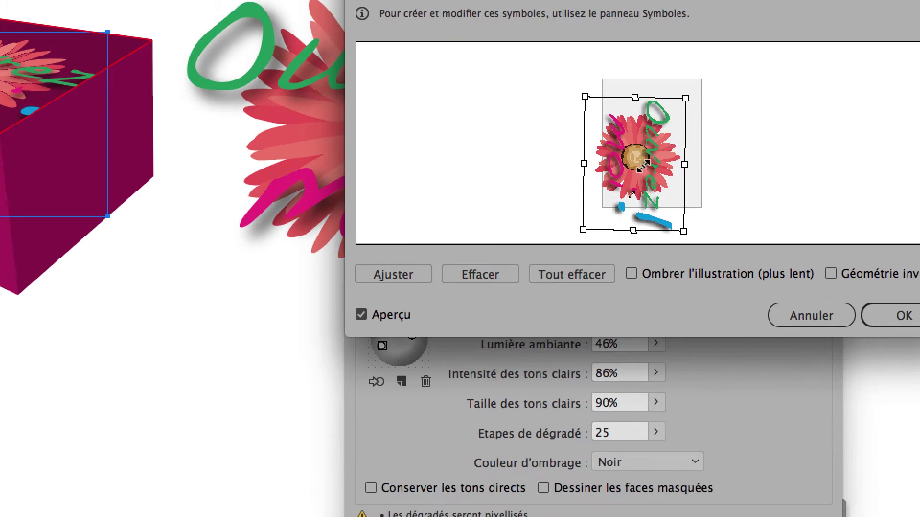
{"action": "left_click_drag", "start_coordinate": [612, 209], "coordinate": [654, 168]}
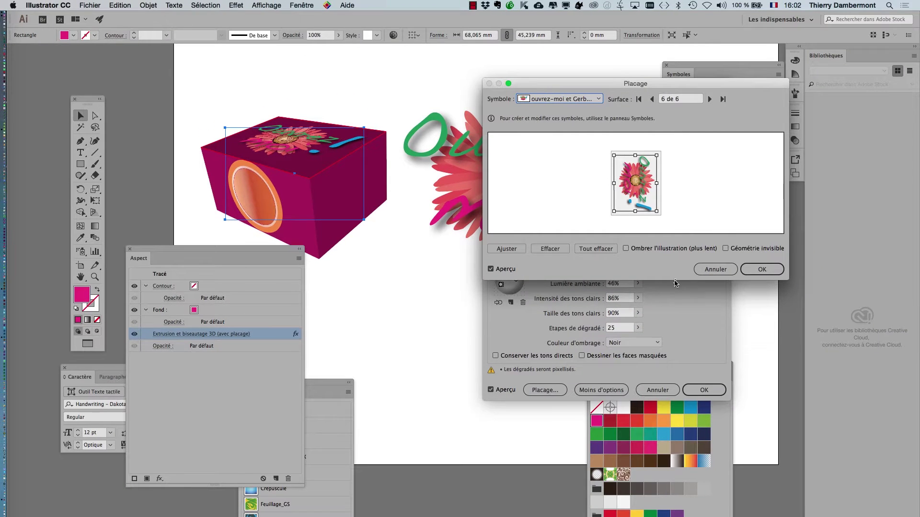
{"action": "left_click", "coordinate": [760, 270]}
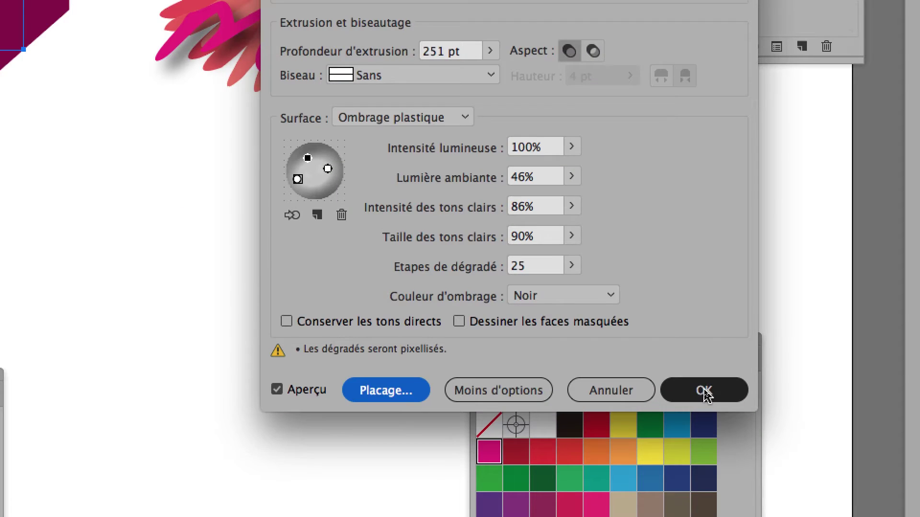
{"action": "left_click", "coordinate": [703, 390]}
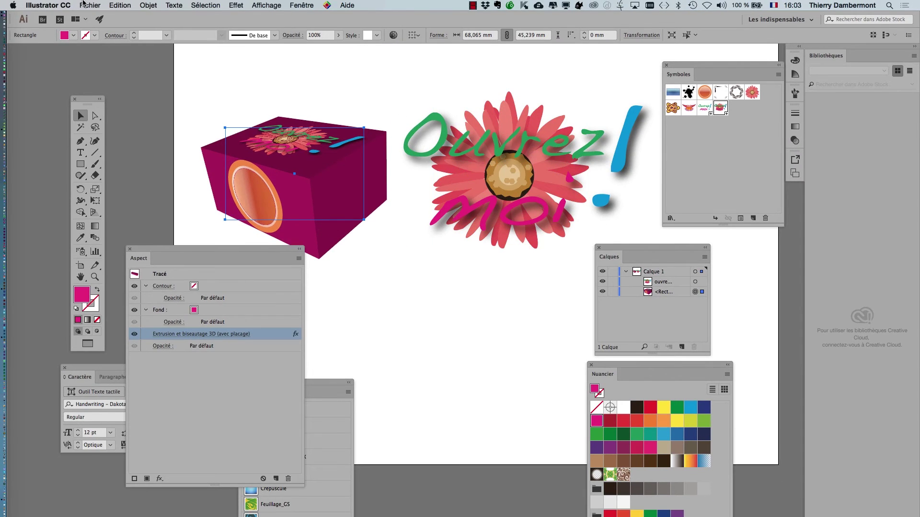
- Save the document as a new numbered version of "la 3D basique" in the JOUR 4 IVE folder, in Adobe Illustrator (ai) format
{"action": "left_click", "coordinate": [90, 5]}
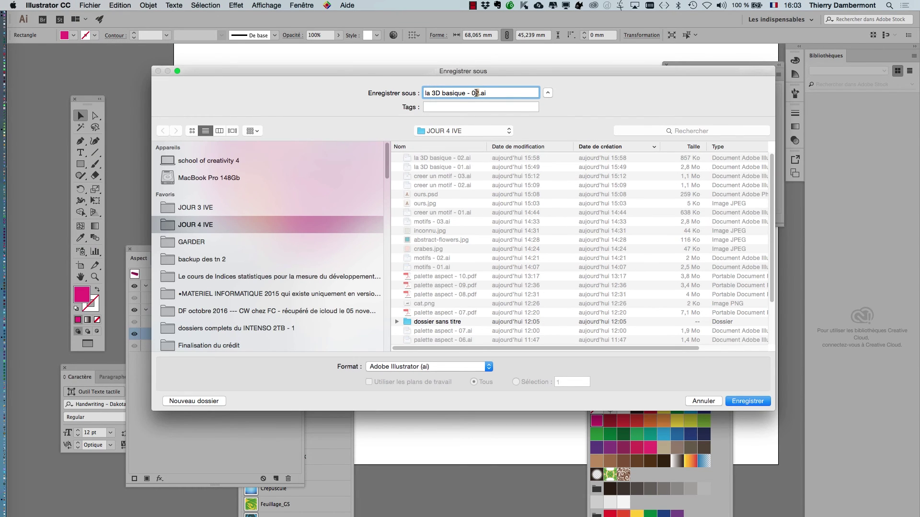
{"action": "key", "text": "Return"}
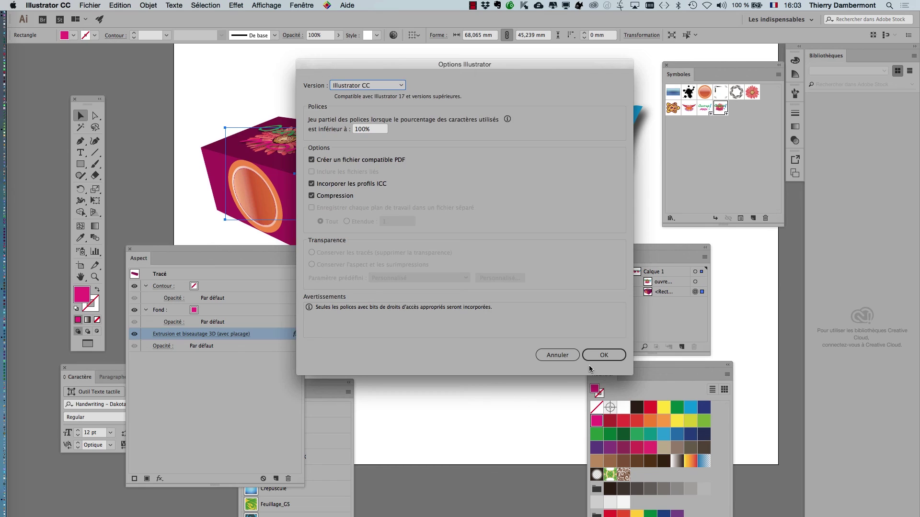